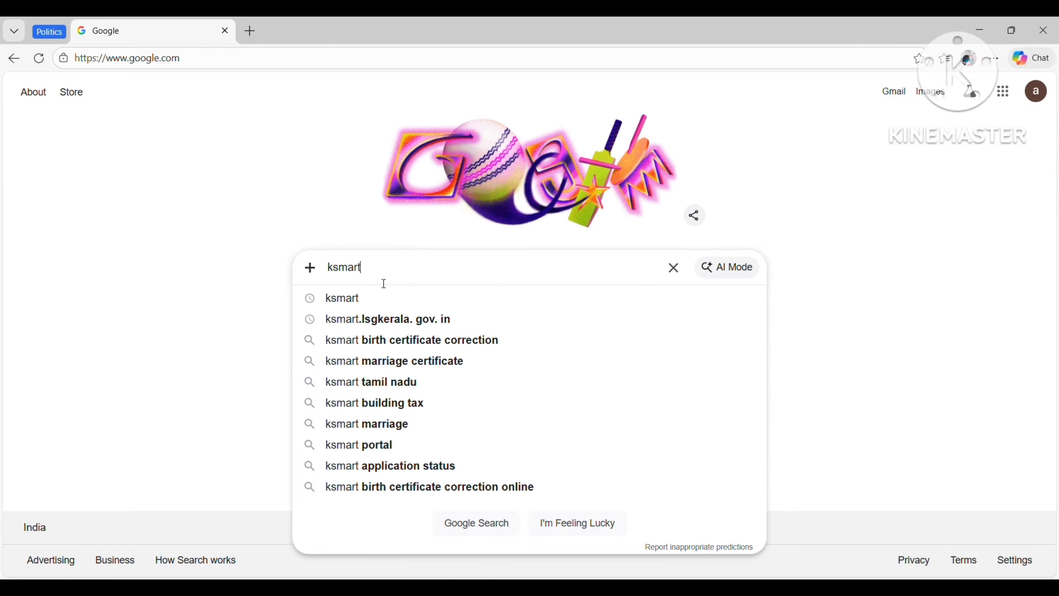
Search Google for ksmart and open the Ksmart- Delivering Digital happiness portal from the results
{"action": "key", "text": "Return"}
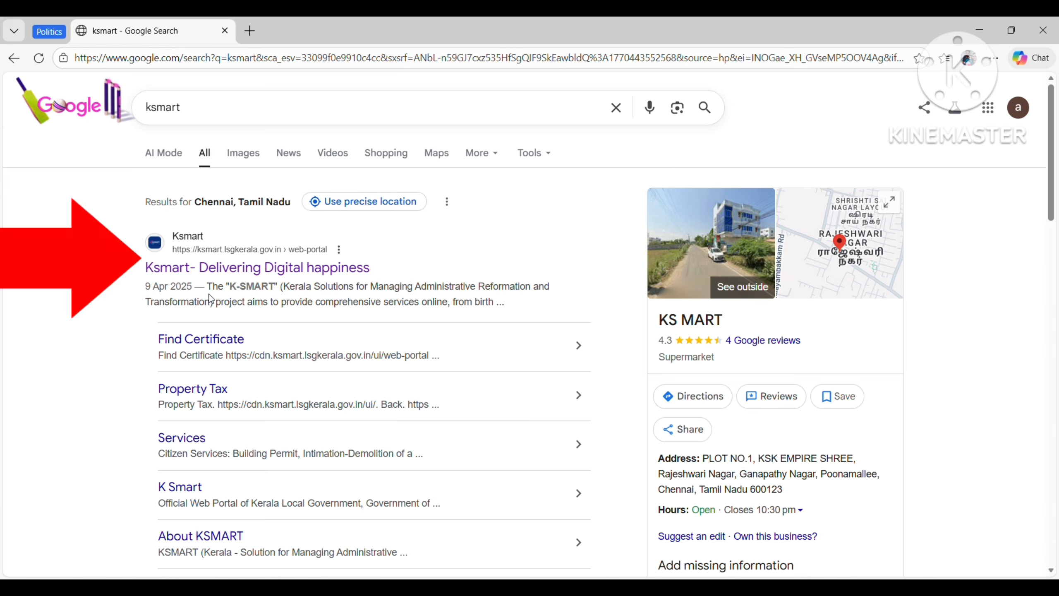
{"action": "left_click", "coordinate": [224, 269]}
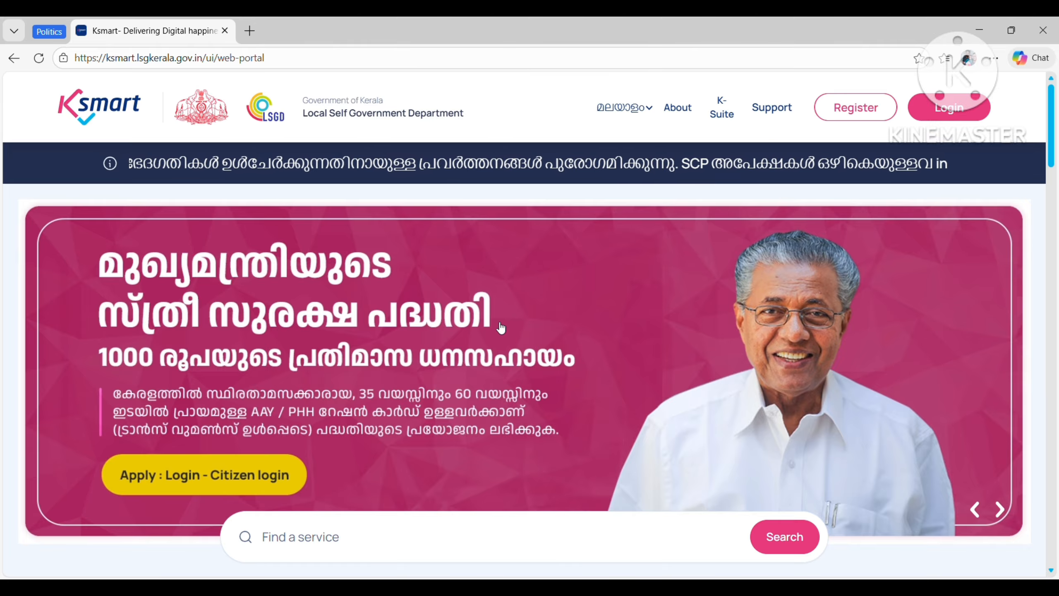
Open the Find Certificate service from the portal's Quick Services section
{"action": "scroll", "coordinate": [501, 329], "scroll_direction": "down", "scroll_amount": 3}
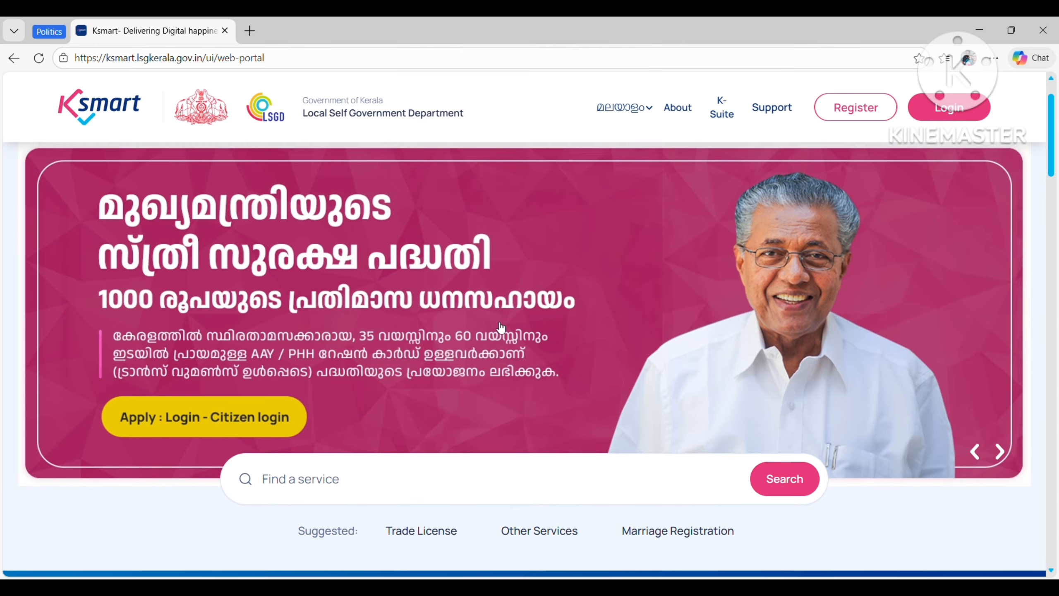
{"action": "scroll", "coordinate": [501, 328], "scroll_direction": "down", "scroll_amount": 5}
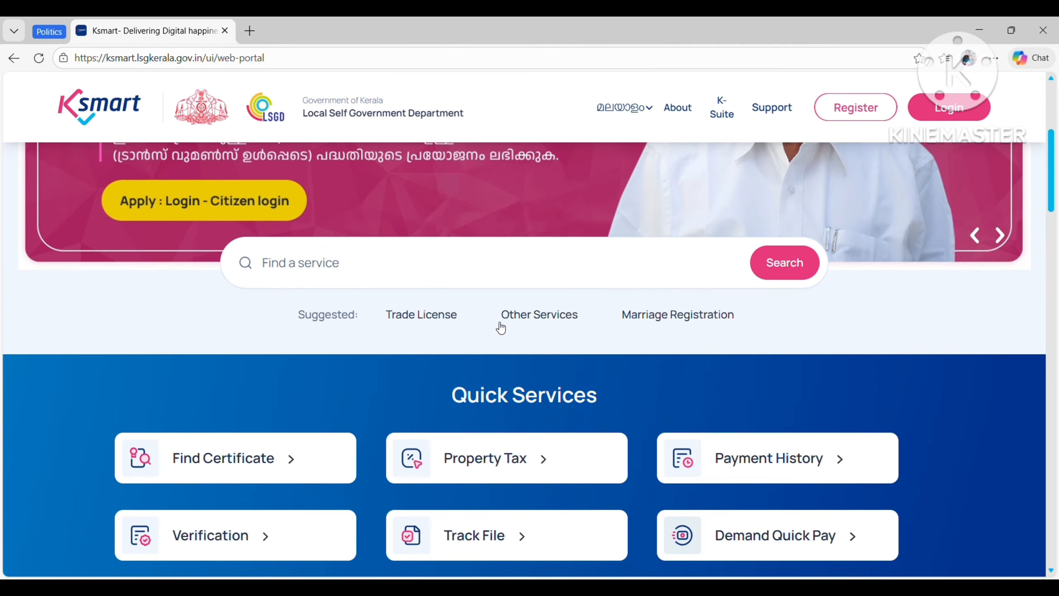
{"action": "scroll", "coordinate": [501, 328], "scroll_direction": "down", "scroll_amount": 2}
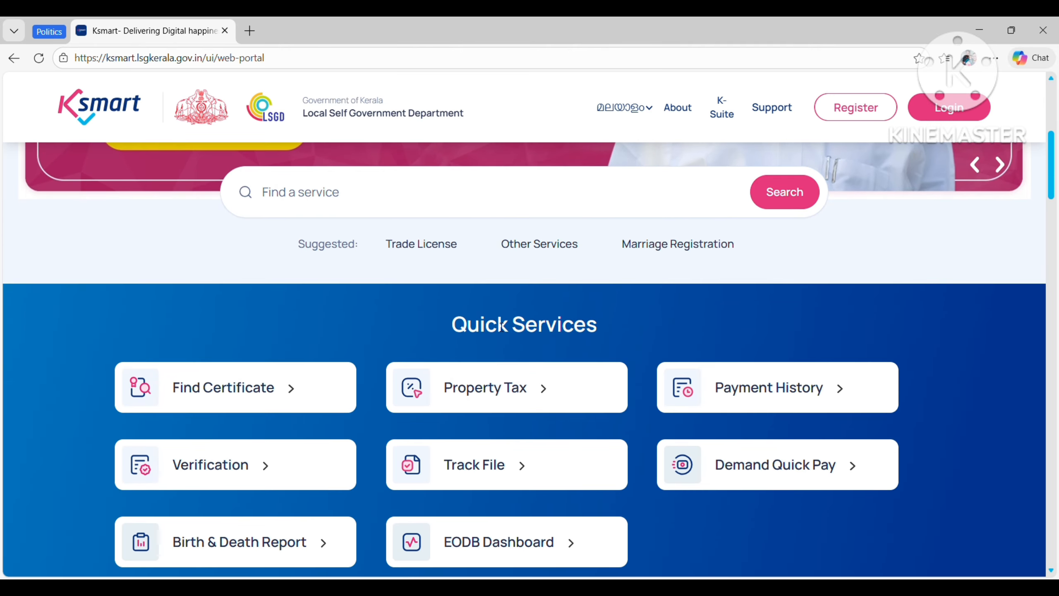
{"action": "scroll", "coordinate": [502, 325], "scroll_direction": "down", "scroll_amount": 2}
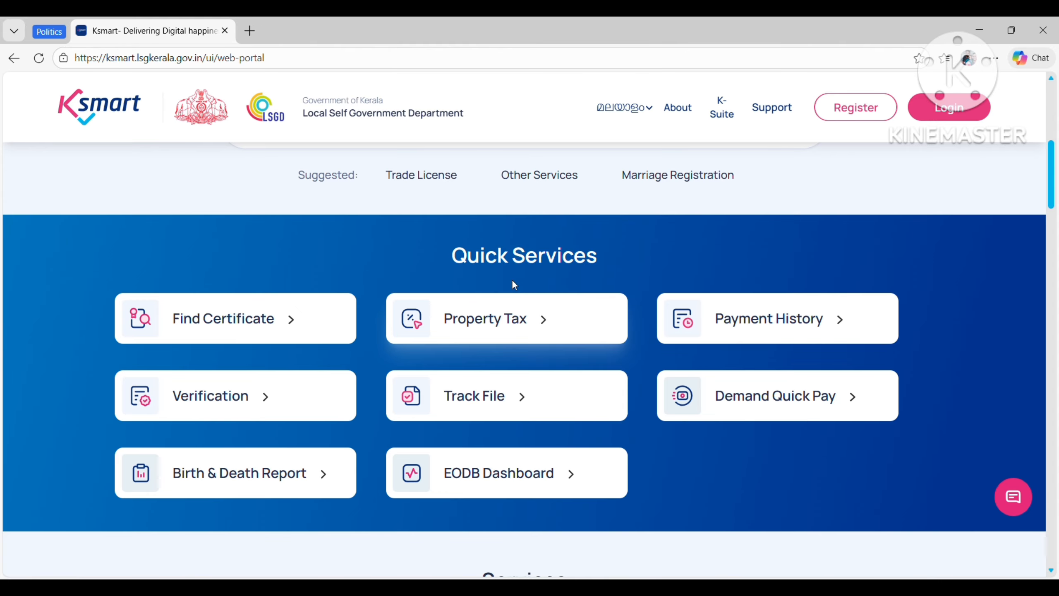
{"action": "left_click", "coordinate": [211, 332]}
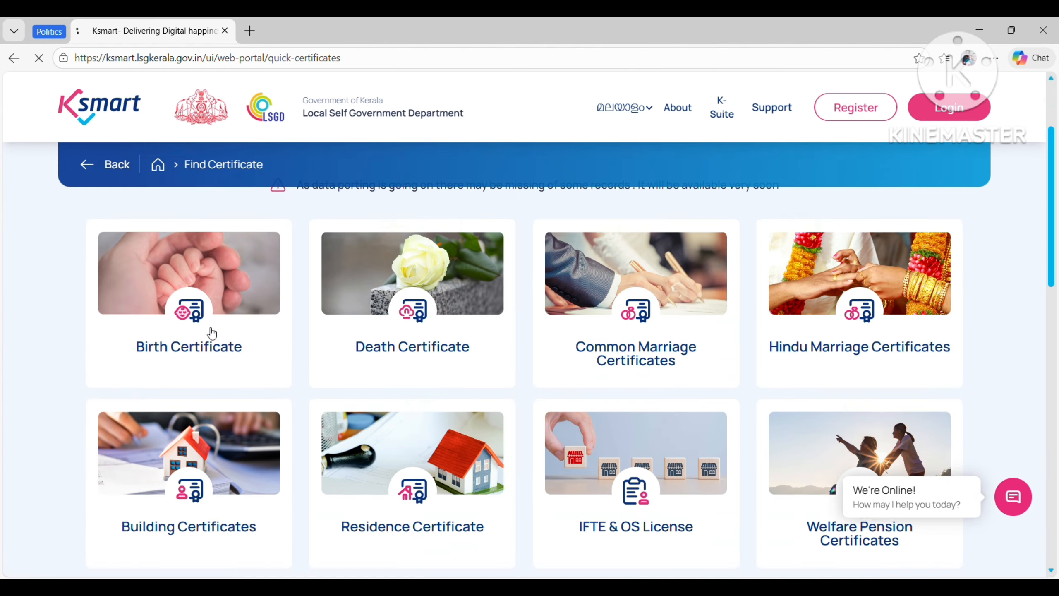
Open the Common Marriage Certificates search from the certificate types
{"action": "scroll", "coordinate": [210, 332], "scroll_direction": "down", "scroll_amount": 5}
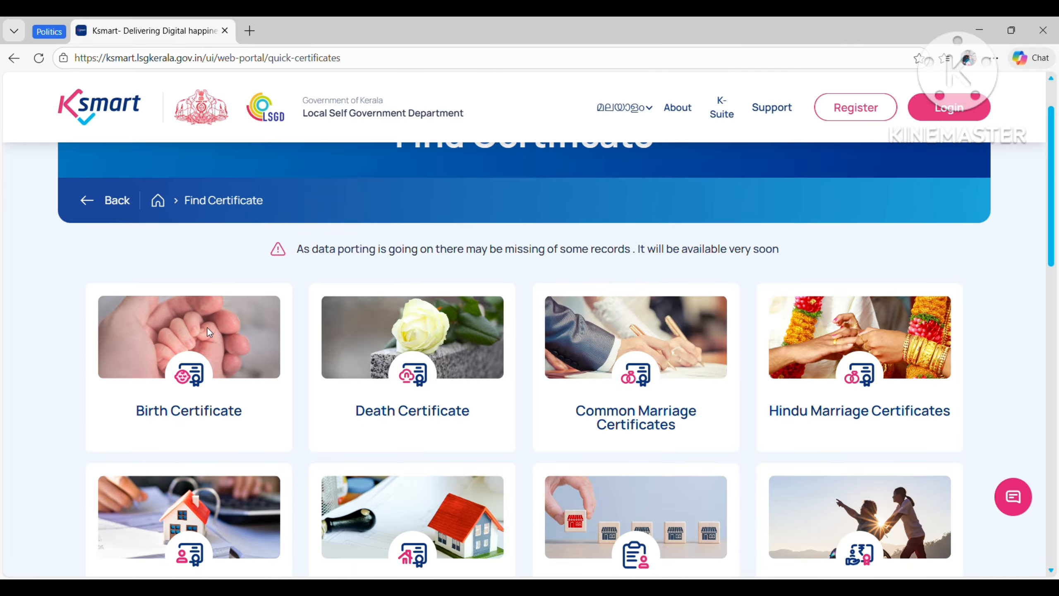
{"action": "scroll", "coordinate": [211, 334], "scroll_direction": "up", "scroll_amount": 2}
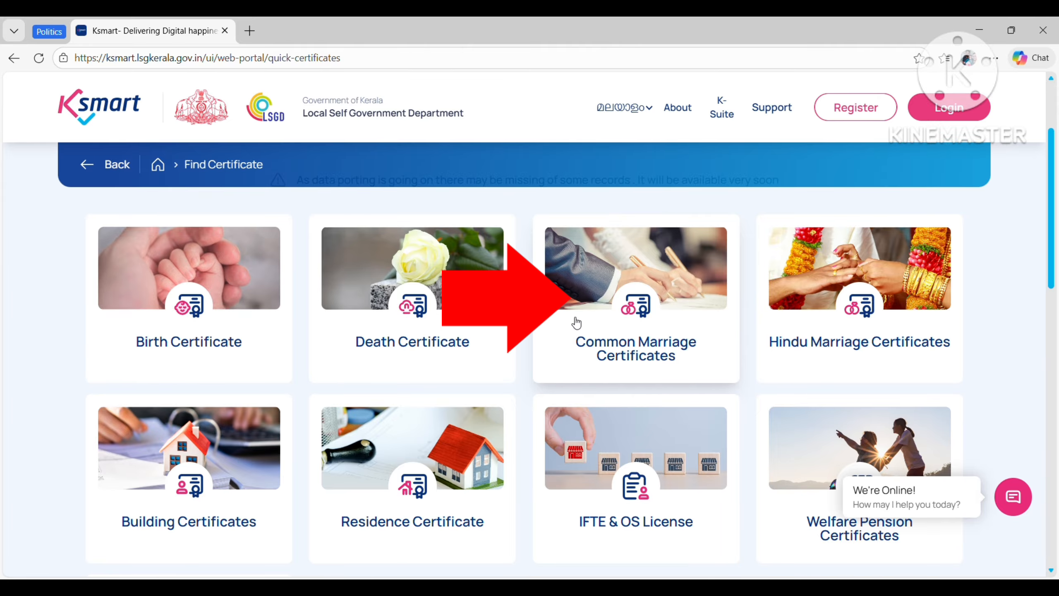
{"action": "left_click", "coordinate": [577, 322]}
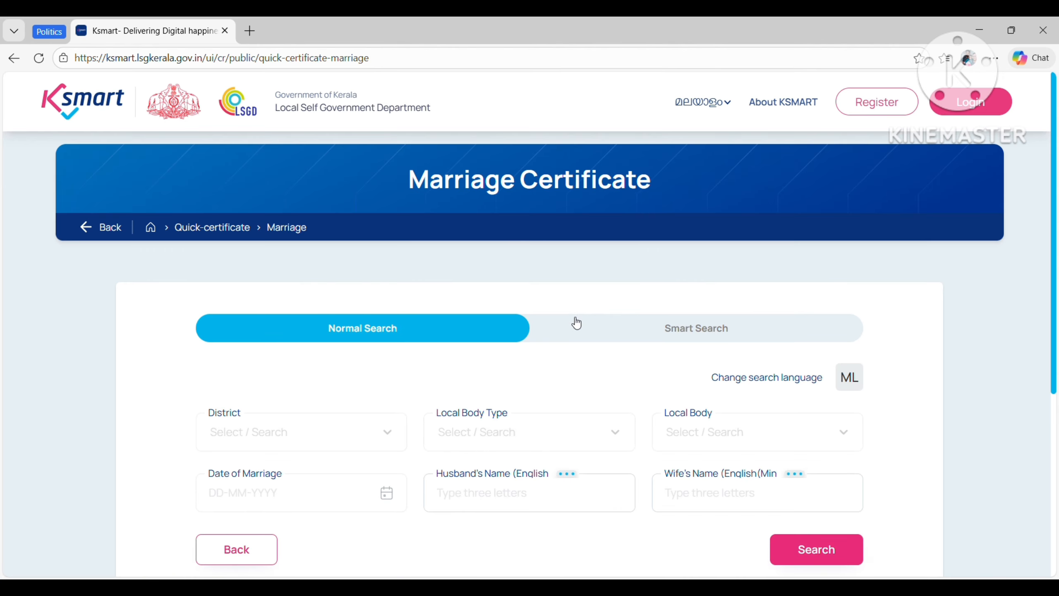
Set the district to Kollam, the local body type to Grama Panchayat and the local body to Anchal
{"action": "scroll", "coordinate": [401, 360], "scroll_direction": "down", "scroll_amount": 2}
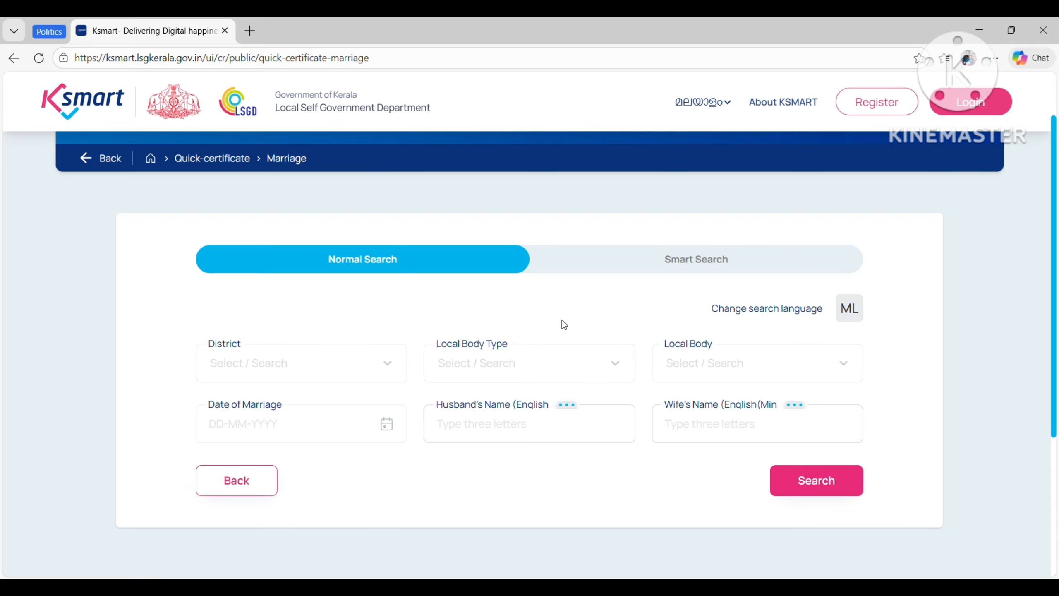
{"action": "left_click", "coordinate": [318, 368]}
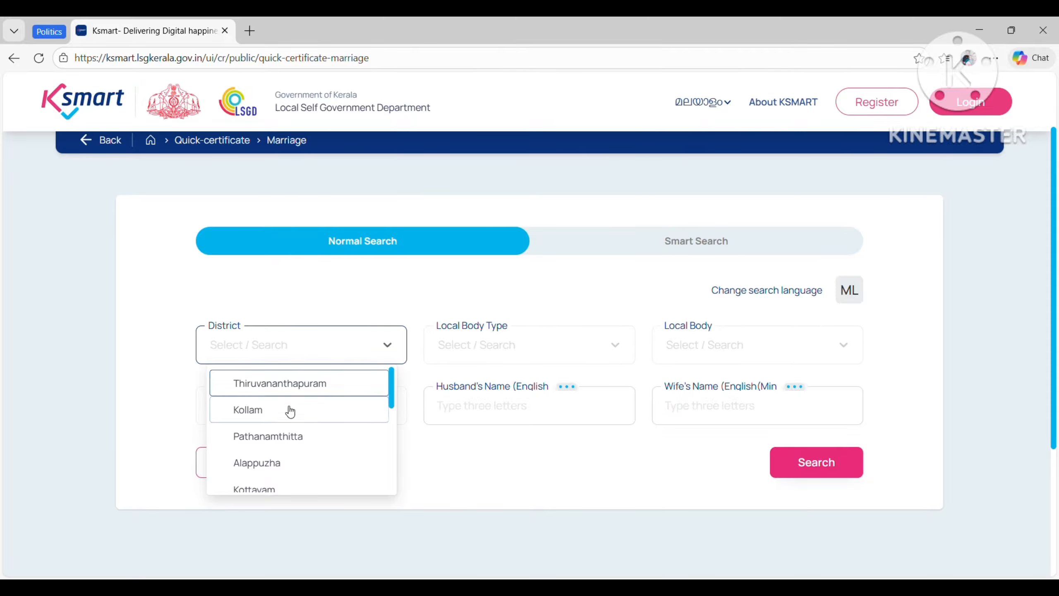
{"action": "left_click", "coordinate": [277, 409]}
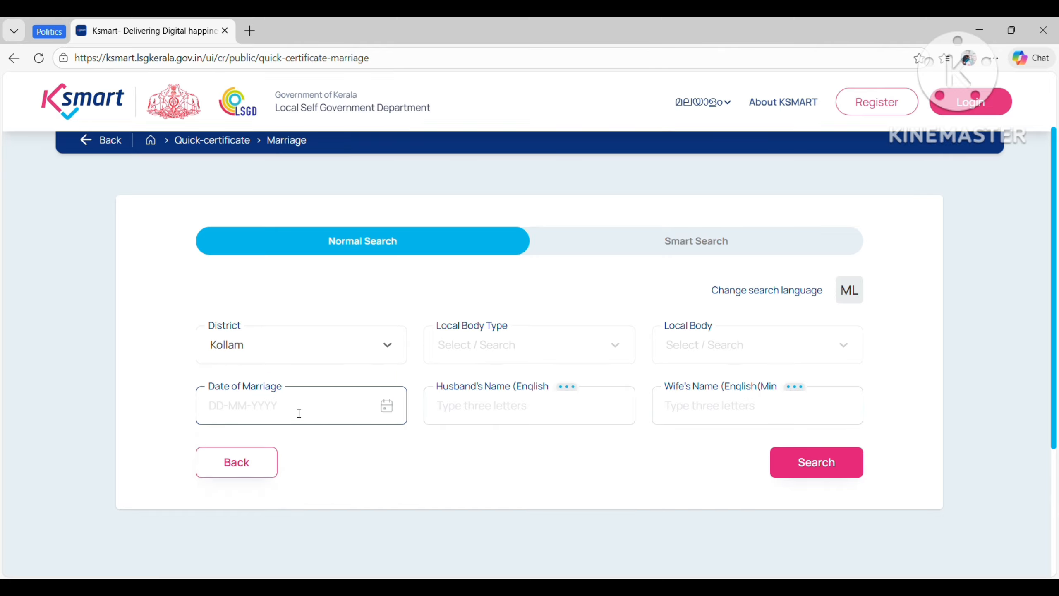
{"action": "left_click", "coordinate": [502, 350]}
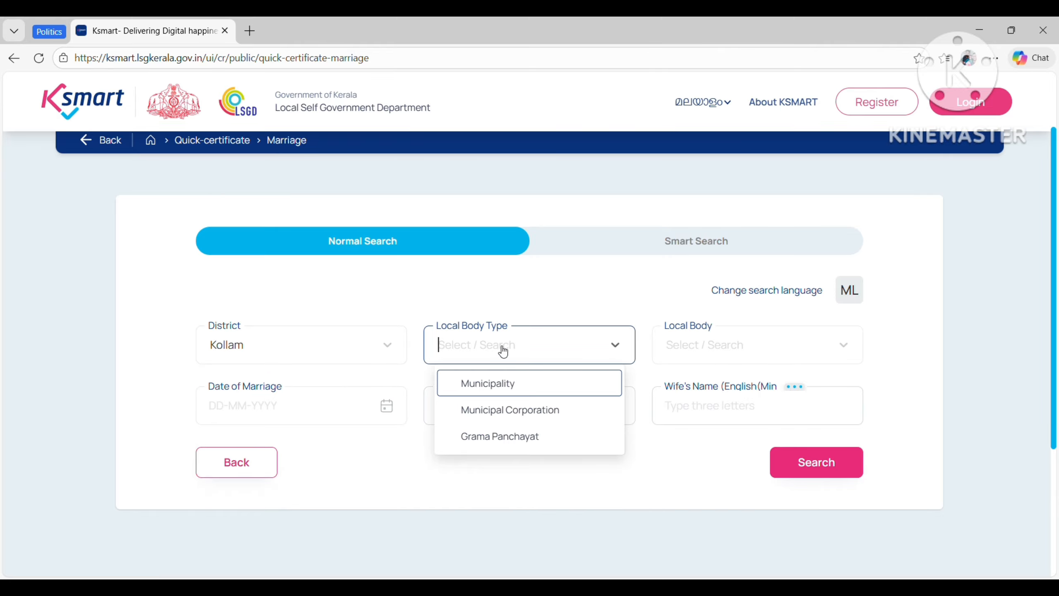
{"action": "left_click", "coordinate": [499, 438]}
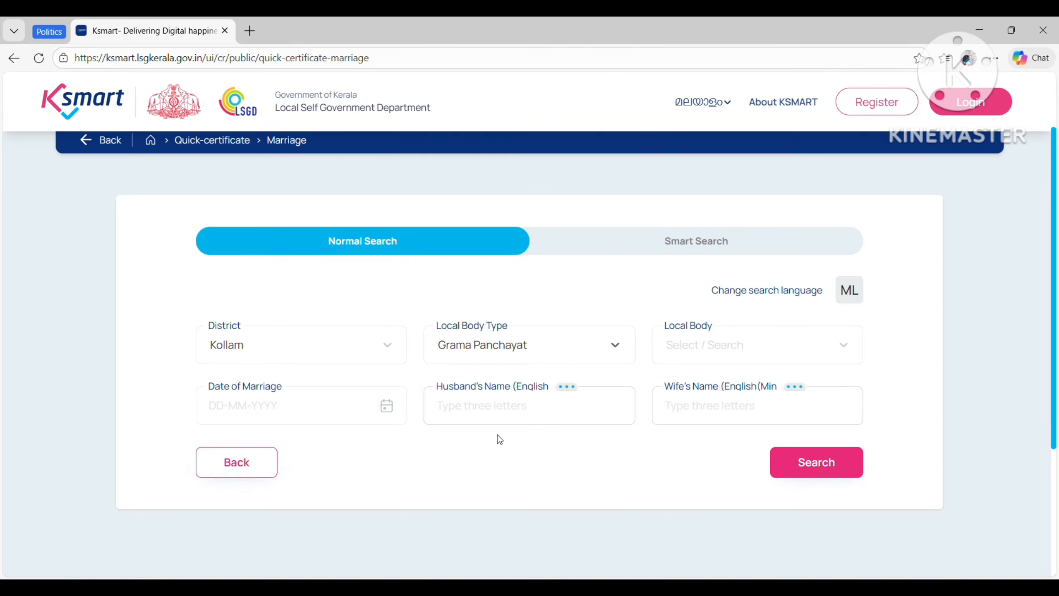
{"action": "left_click", "coordinate": [712, 351]}
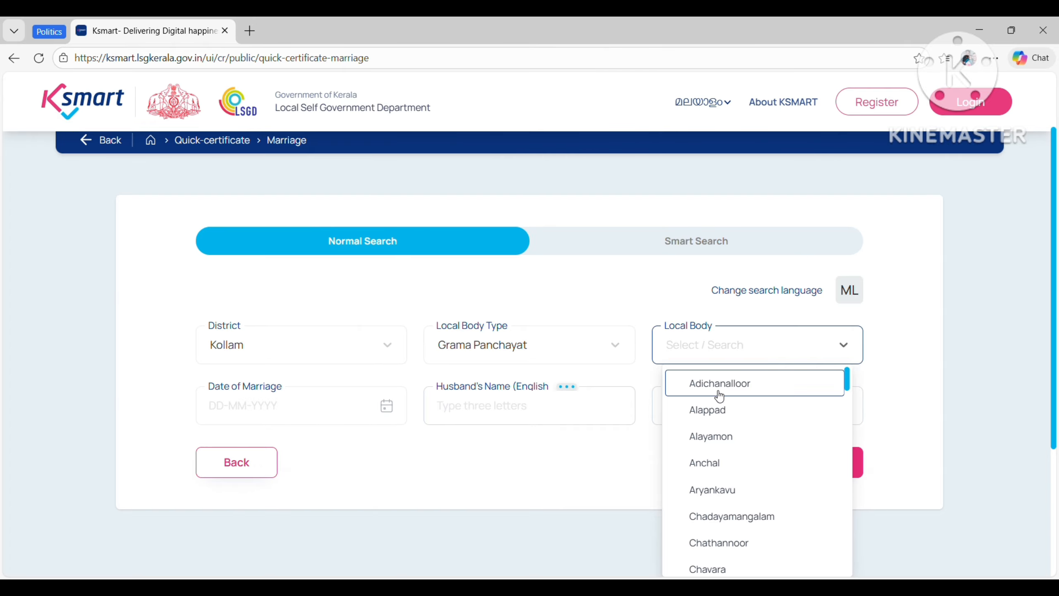
{"action": "left_click", "coordinate": [718, 463]}
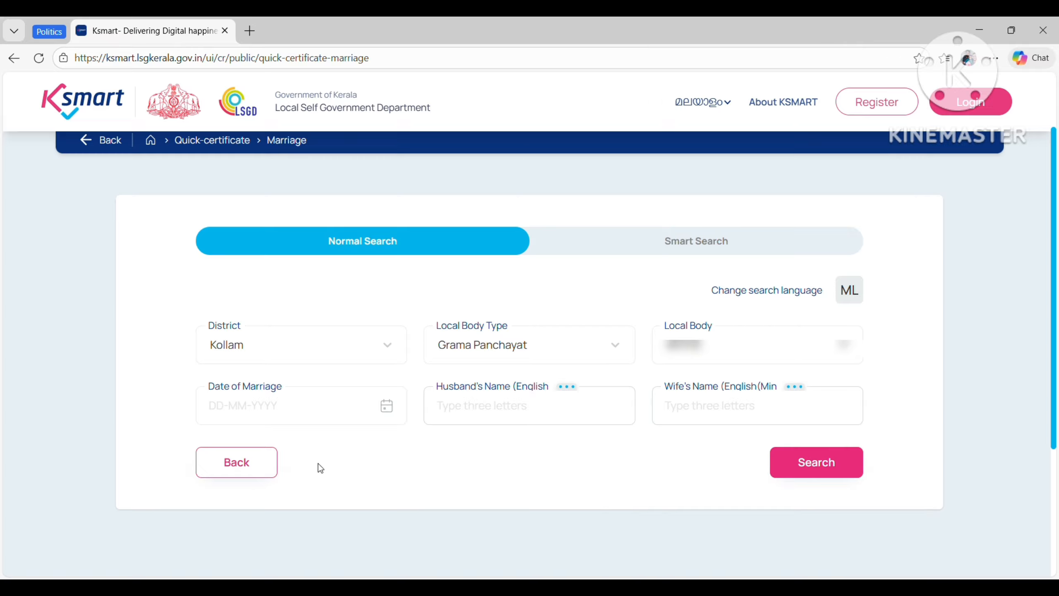
Set the date of marriage to 06-11-2017 using the calendar
{"action": "left_click", "coordinate": [387, 410]}
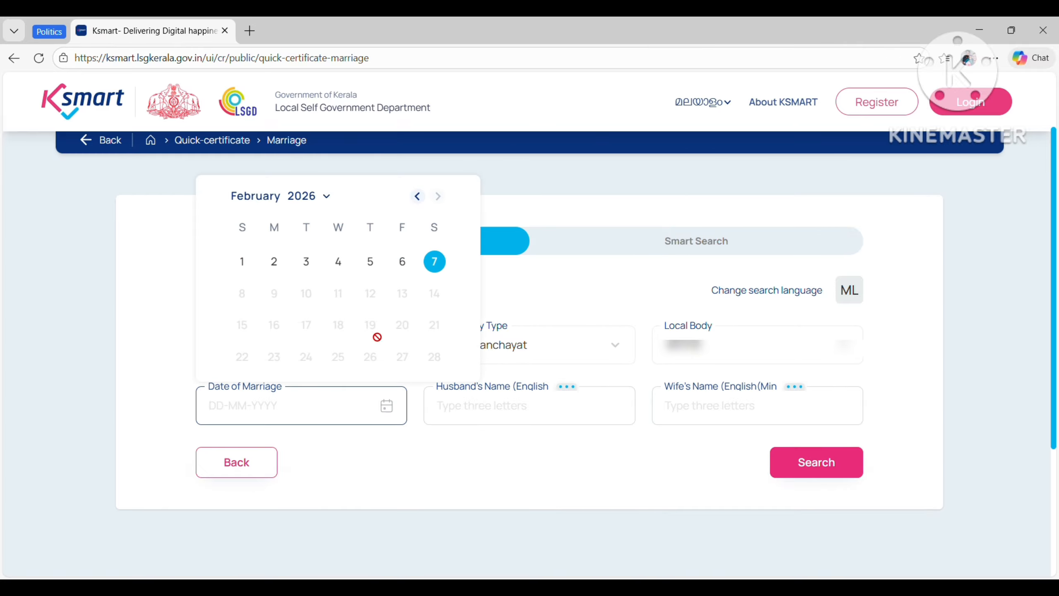
{"action": "left_click", "coordinate": [305, 197]}
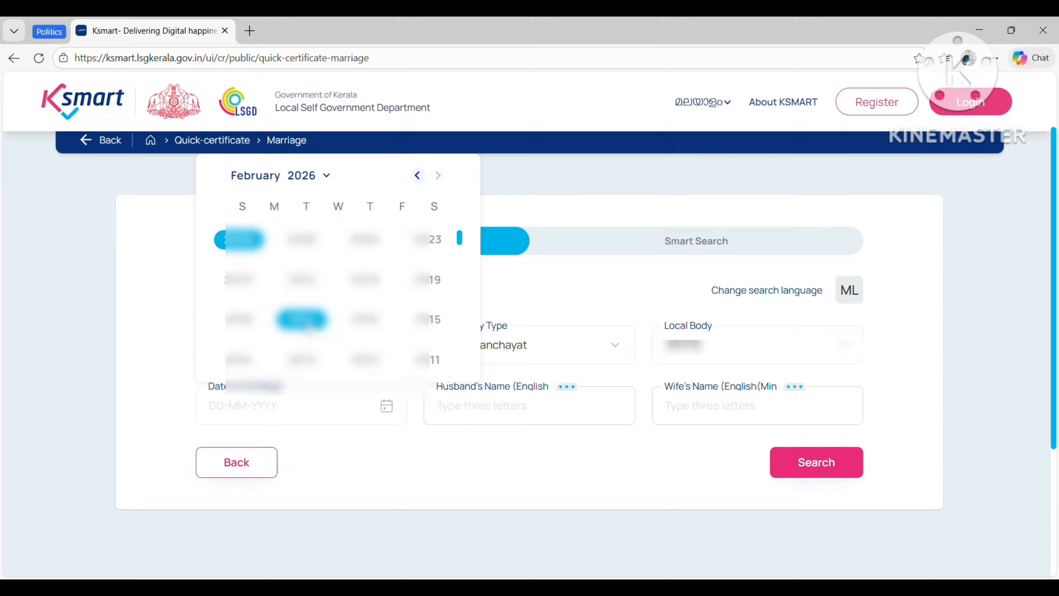
{"action": "left_click", "coordinate": [309, 326]}
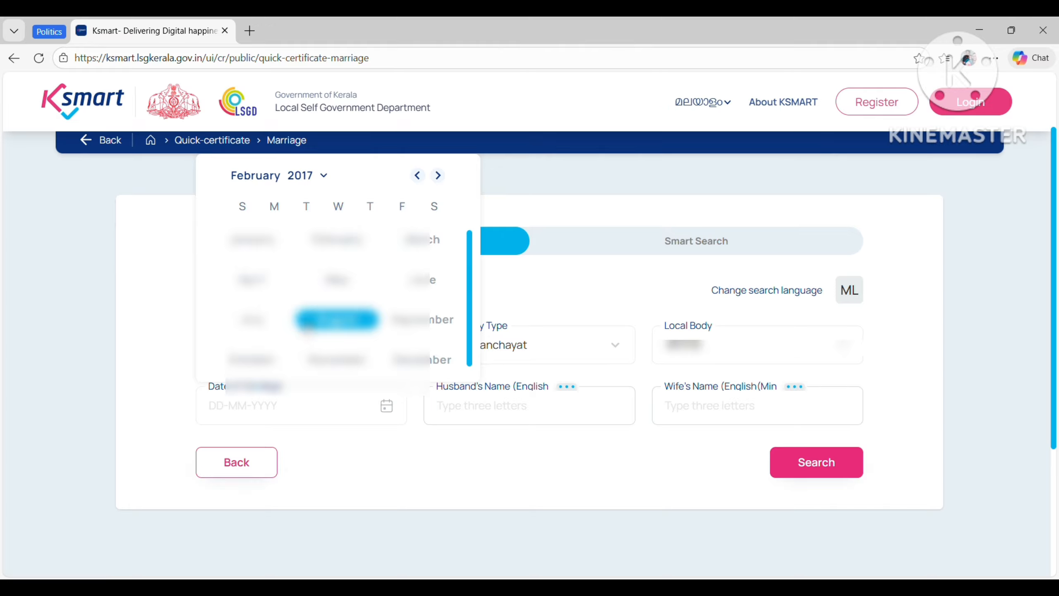
{"action": "left_click", "coordinate": [337, 359]}
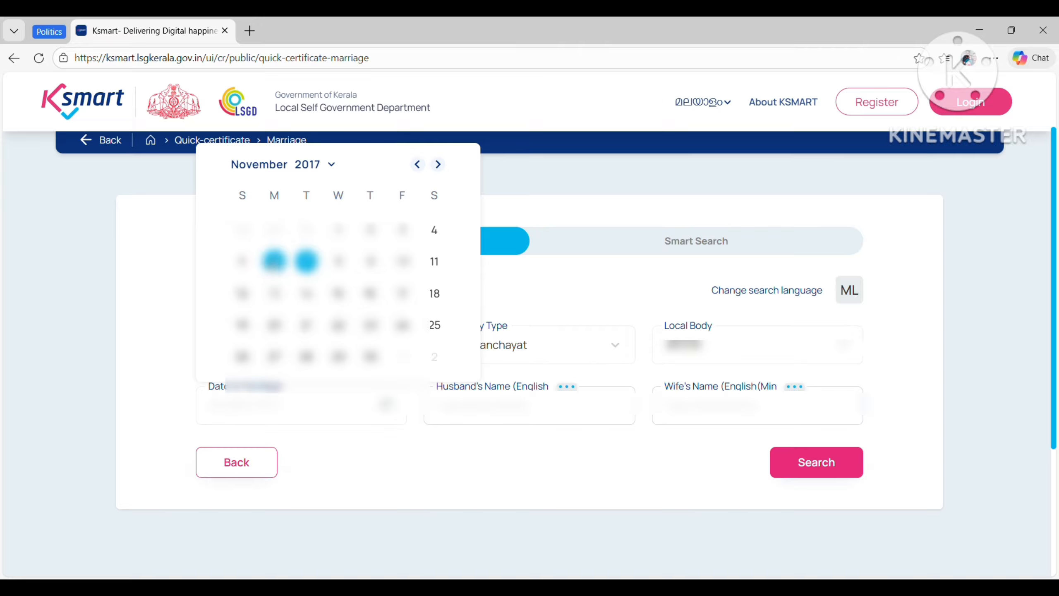
{"action": "left_click", "coordinate": [274, 261]}
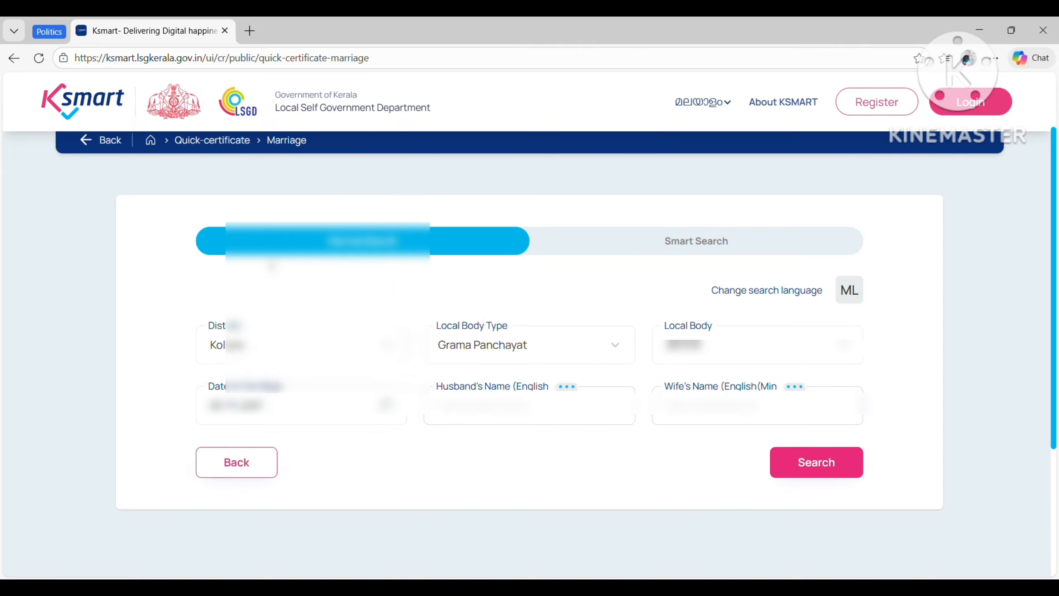
Enter the husband's name and the wife's name in English in the marriage search form
{"action": "left_click", "coordinate": [464, 417]}
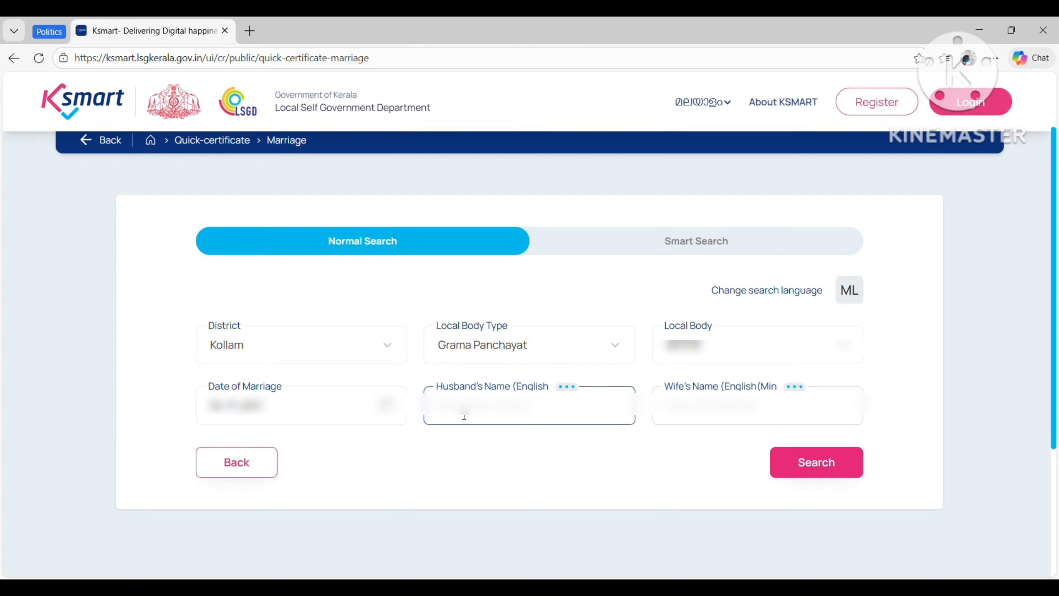
{"action": "type", "text": "Rajesh"}
{"action": "key", "text": "BackSpace"}
{"action": "key", "text": "BackSpace"}
{"action": "left_click", "coordinate": [686, 417]}
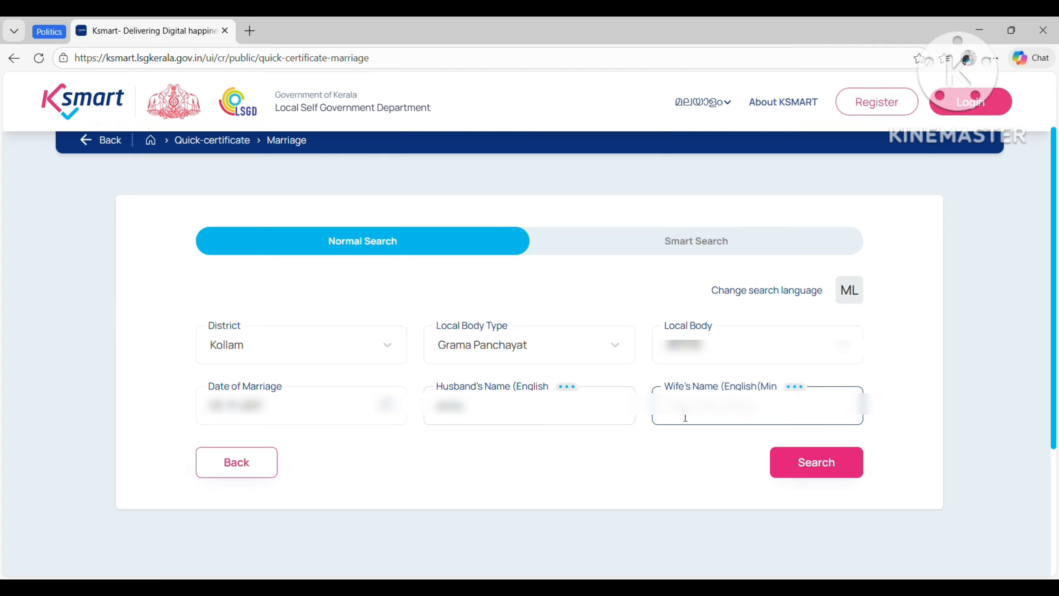
{"action": "type", "text": "?????"}
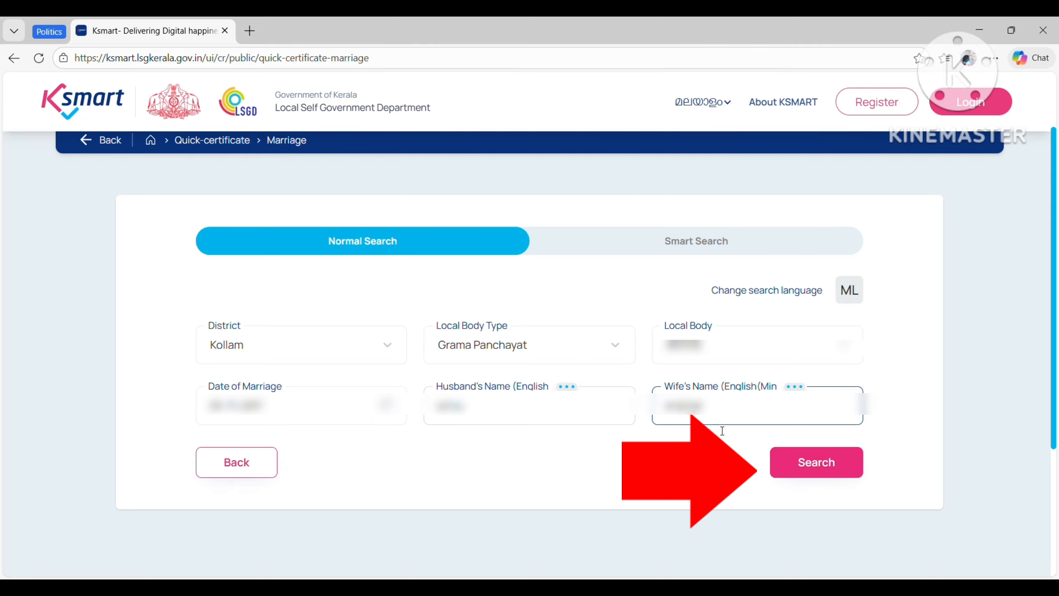
Run the marriage search and open the matching record's certificate, passing the not-a-robot verification
{"action": "left_click", "coordinate": [811, 463]}
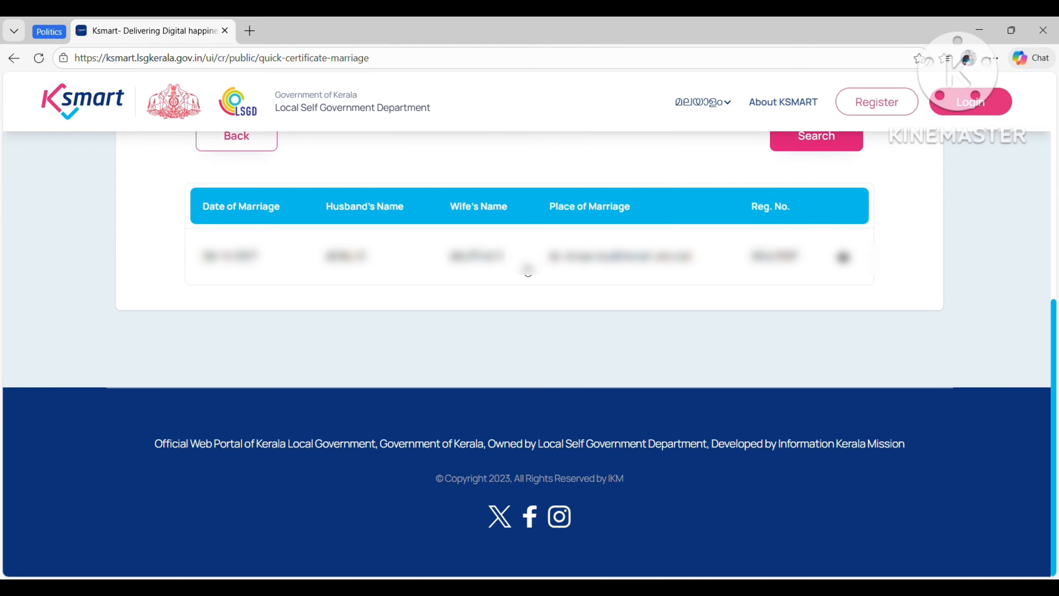
{"action": "left_click", "coordinate": [528, 269]}
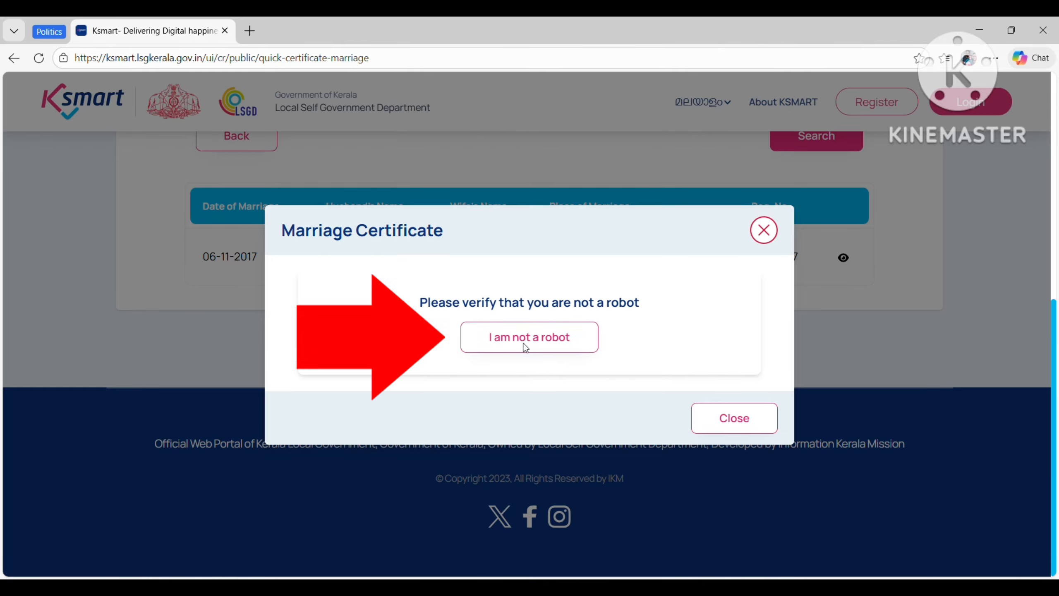
{"action": "left_click", "coordinate": [525, 345]}
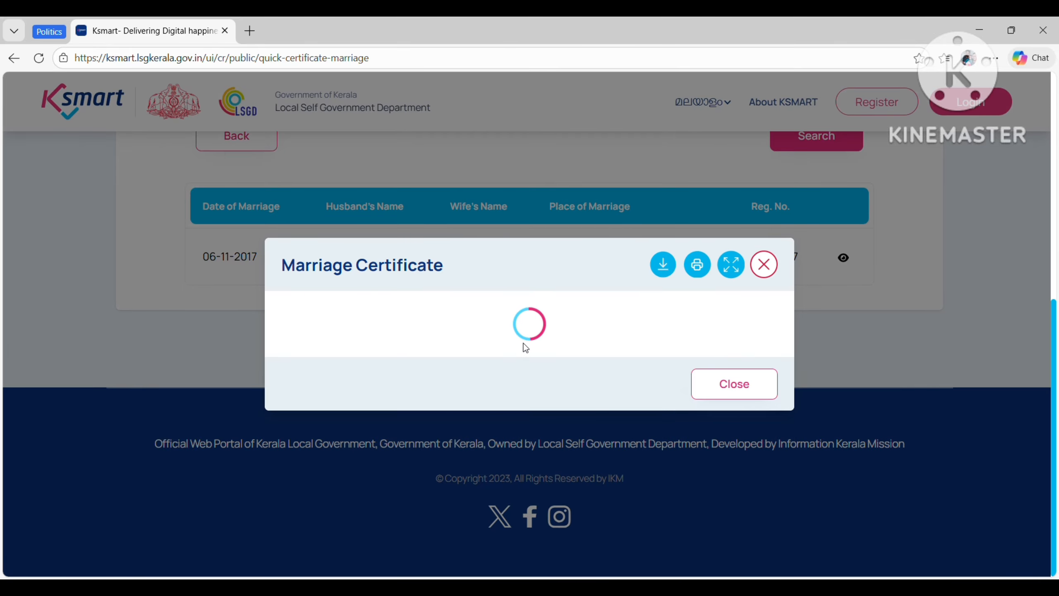